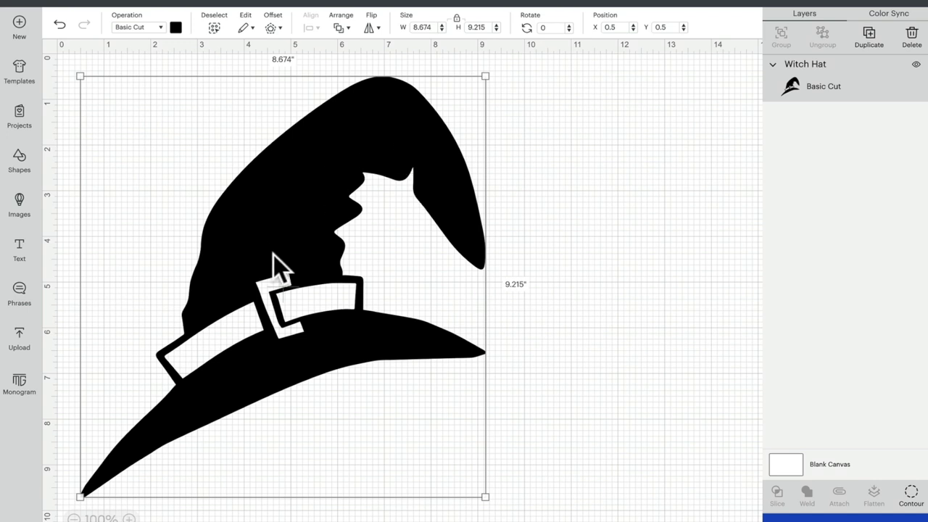
Set the witch hat to Print Then Cut in dark blue, with print type Pattern.
click(152, 29)
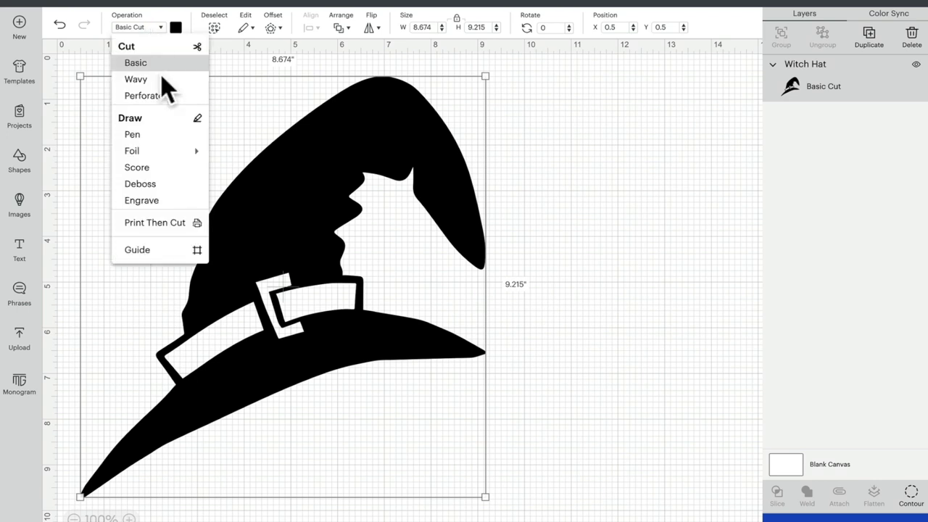
click(165, 228)
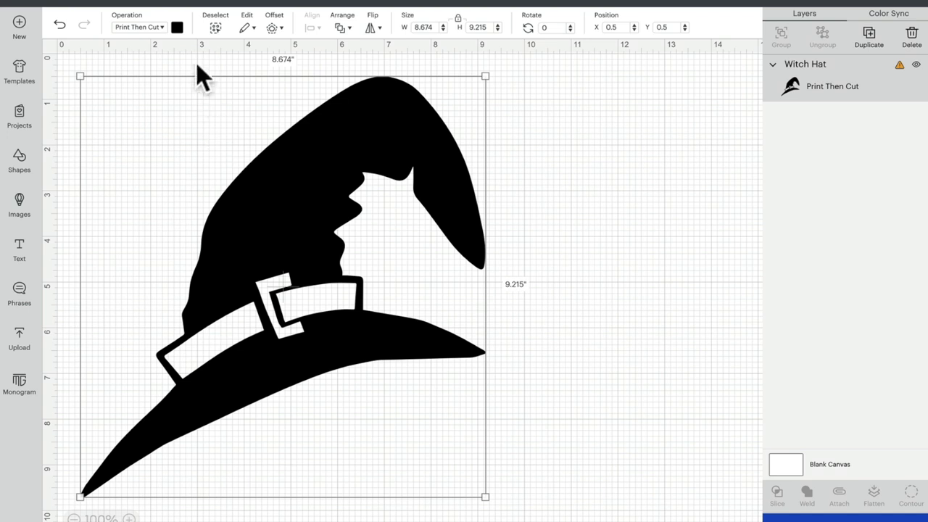
click(177, 29)
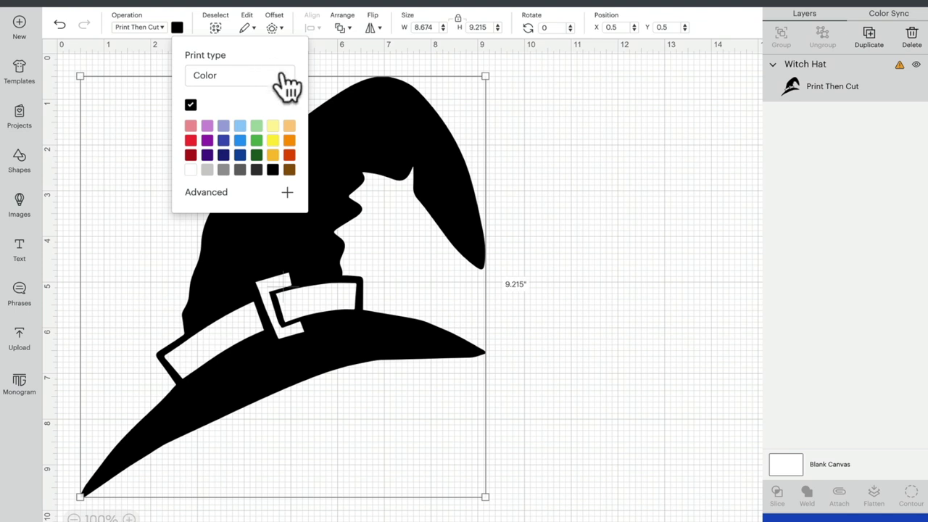
click(256, 140)
click(223, 141)
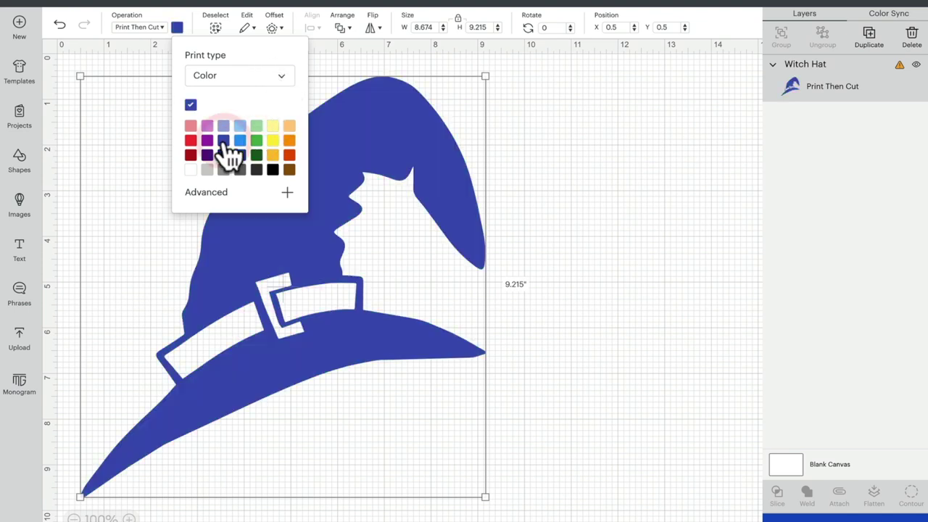
click(270, 75)
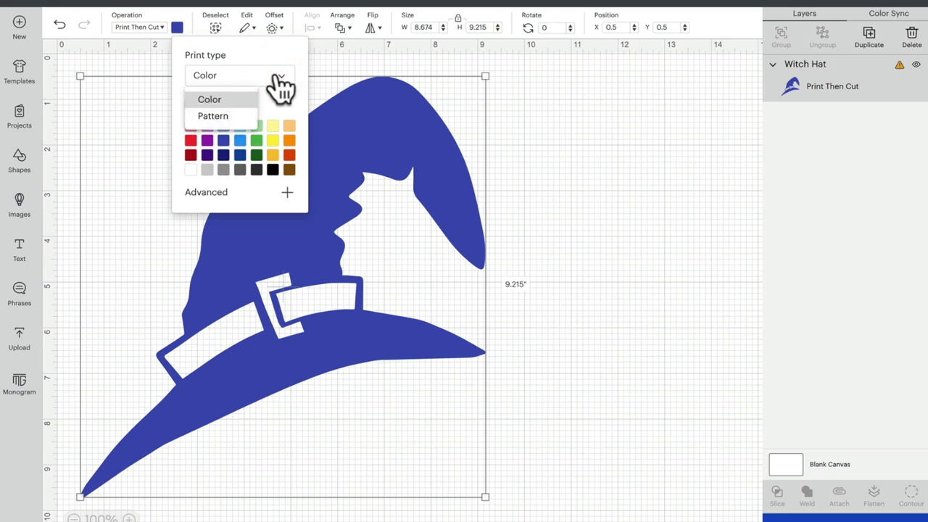
click(221, 116)
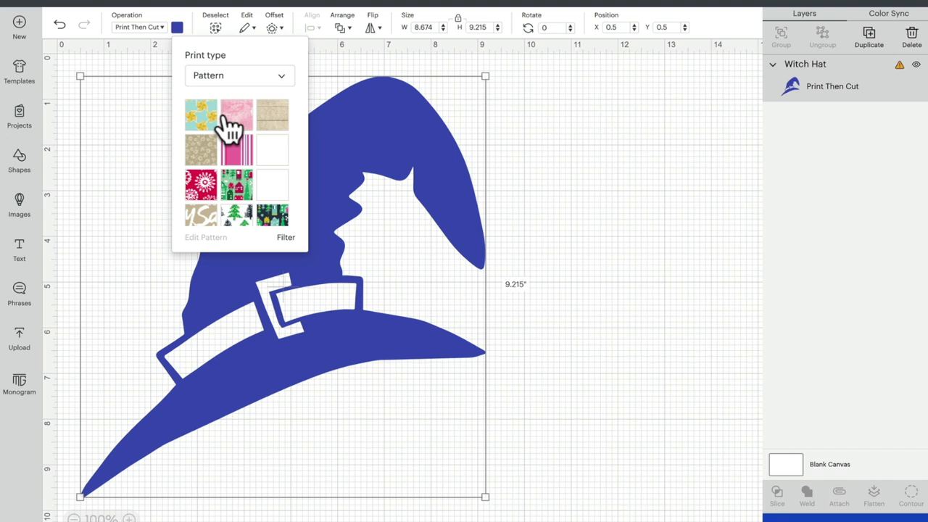
Fill the hat with the orange skull-and-pumpkin Halloween pattern and open Edit Pattern.
scroll(258, 197, down, 5)
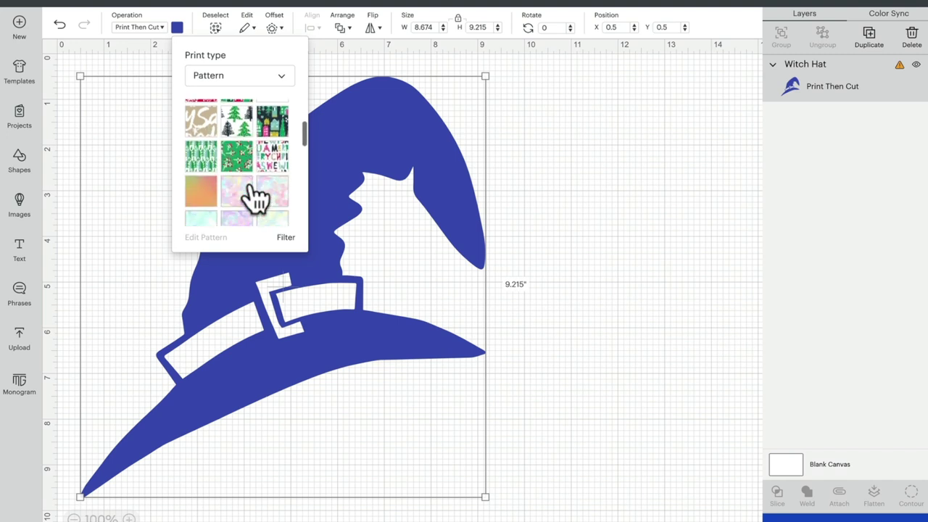
scroll(257, 197, down, 10)
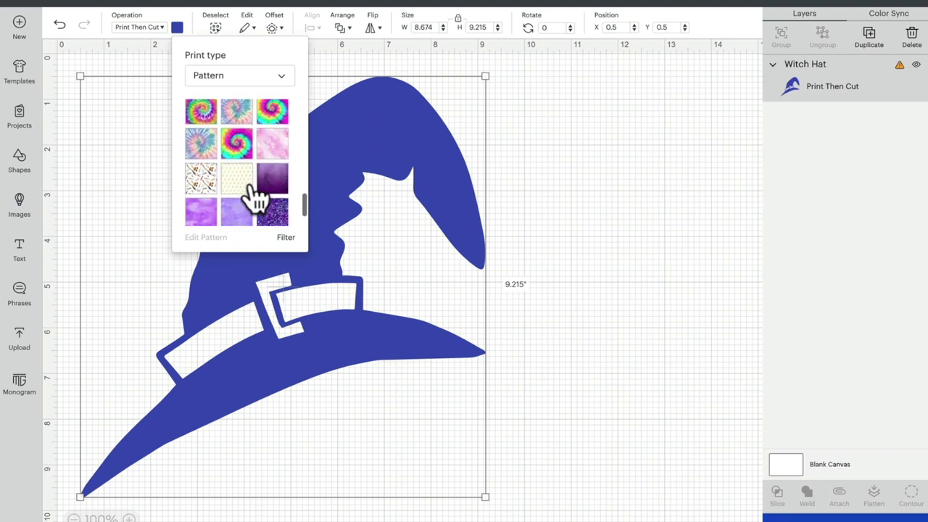
scroll(258, 197, down, 8)
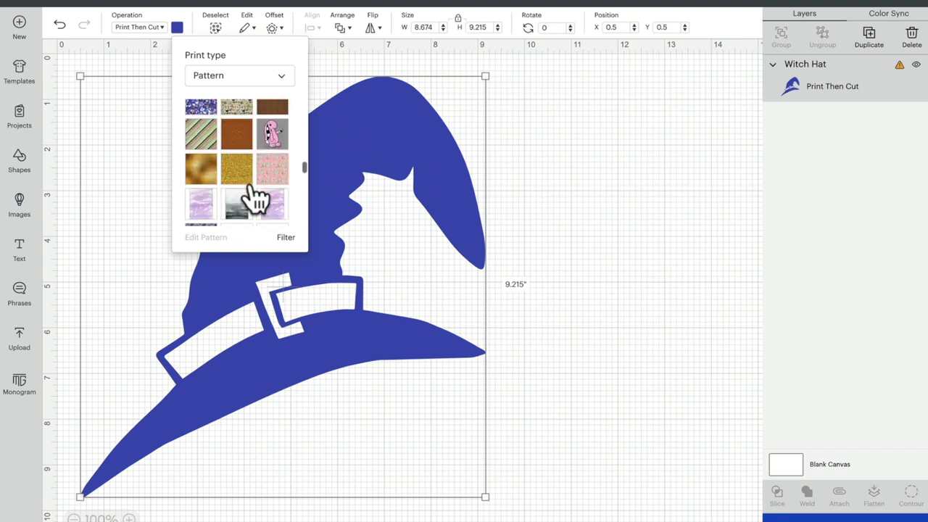
scroll(258, 198, down, 10)
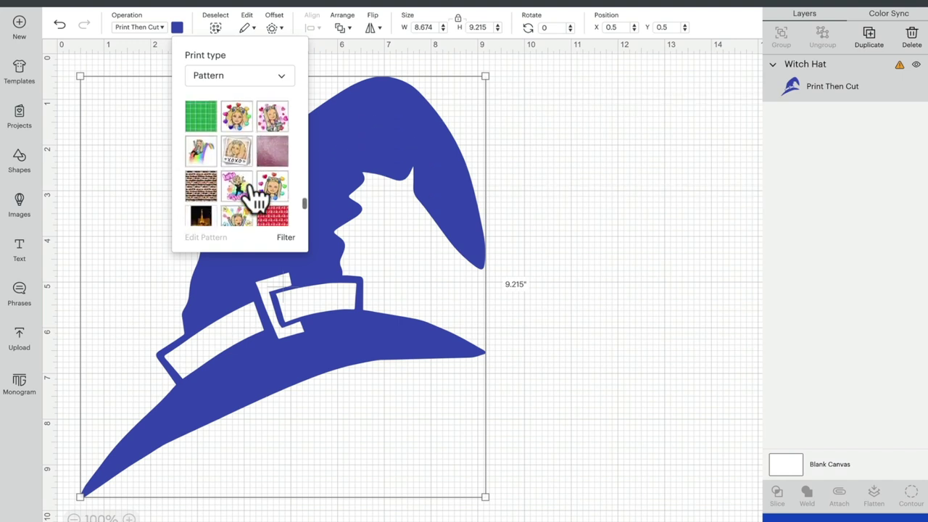
scroll(257, 198, down, 10)
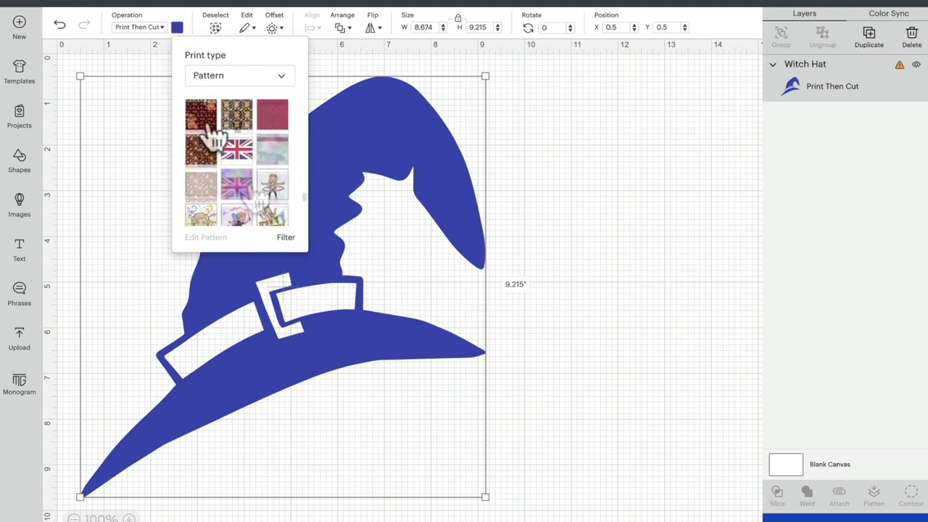
click(206, 116)
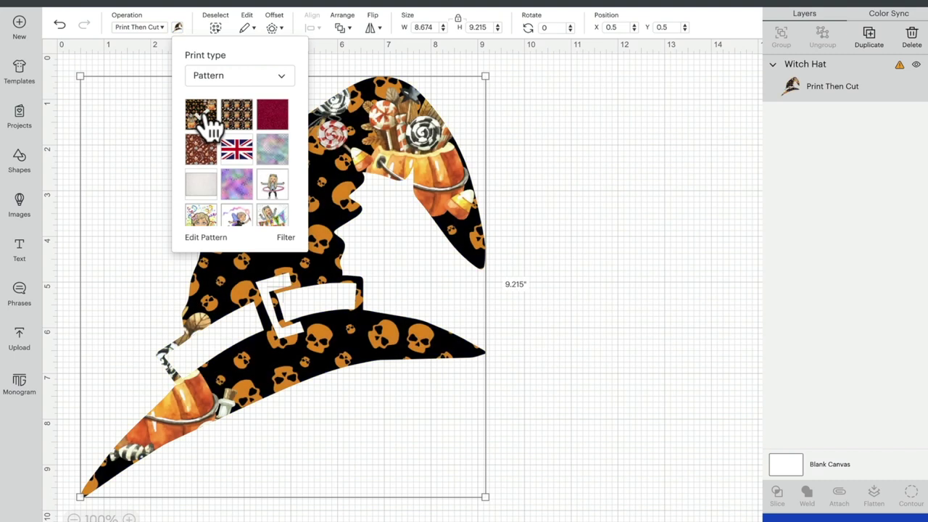
click(222, 240)
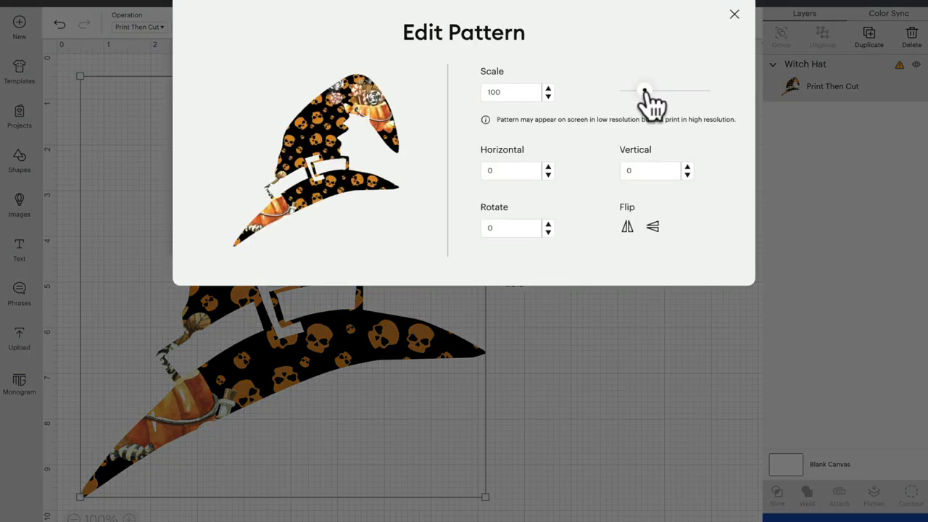
Set the pattern scale to 82, horizontal offset 30 and vertical offset 50.
mouse_move(646, 90)
mouse_down()
mouse_move(674, 91)
mouse_move(622, 90)
mouse_move(641, 90)
mouse_up()
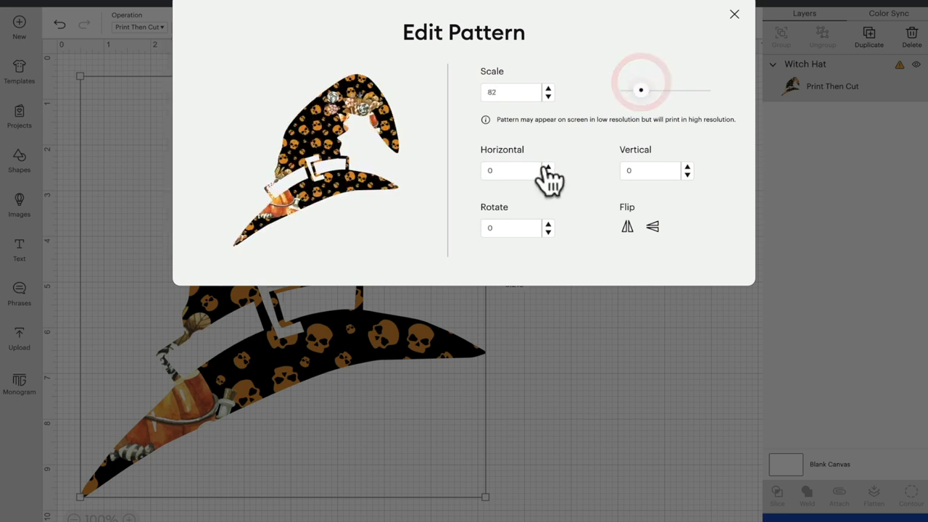
click(475, 172)
text(30)
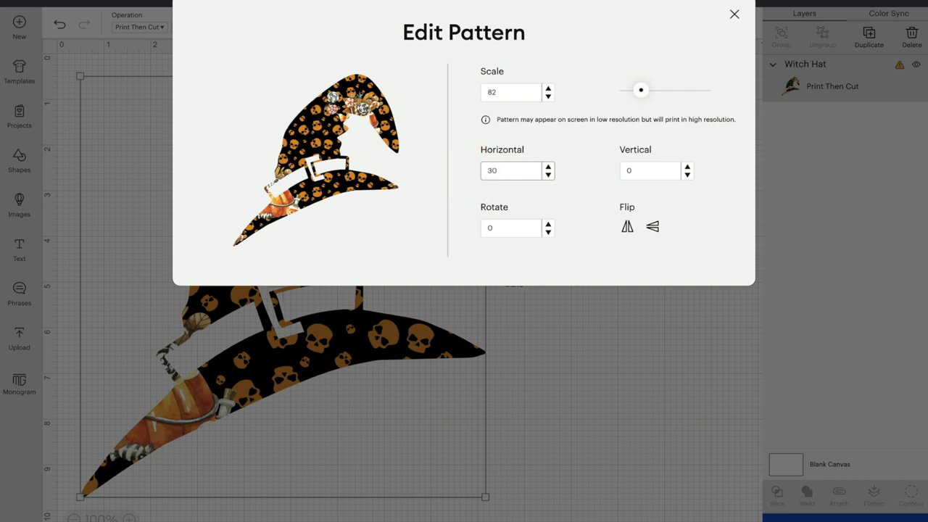
click(646, 170)
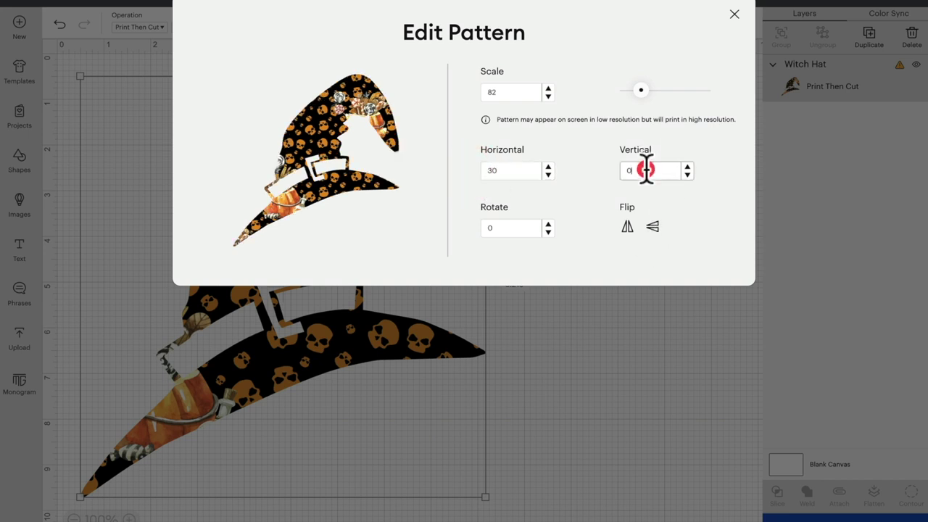
click(613, 172)
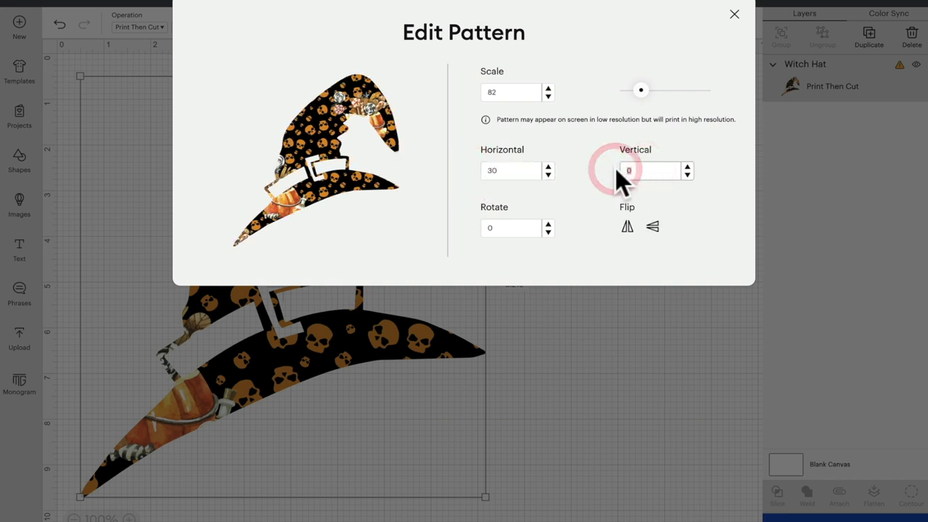
text(50)
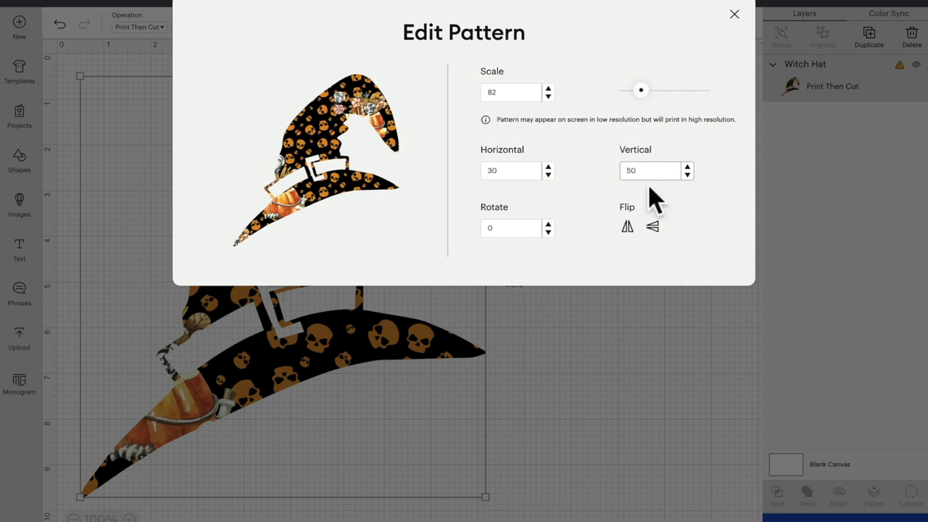
click(596, 181)
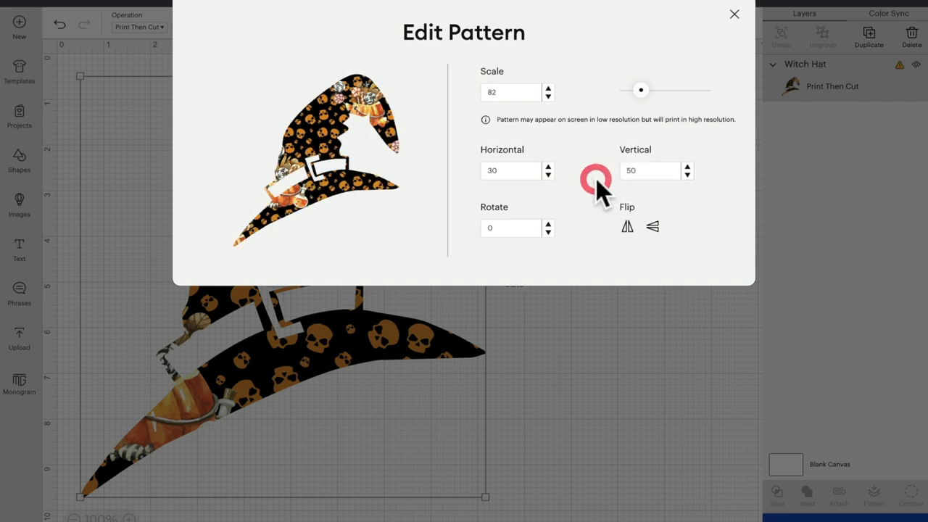
Rotate the pattern 25 degrees, try both flips, and close the pattern editor.
click(518, 228)
key(BackSpace)
text(25)
key(Return)
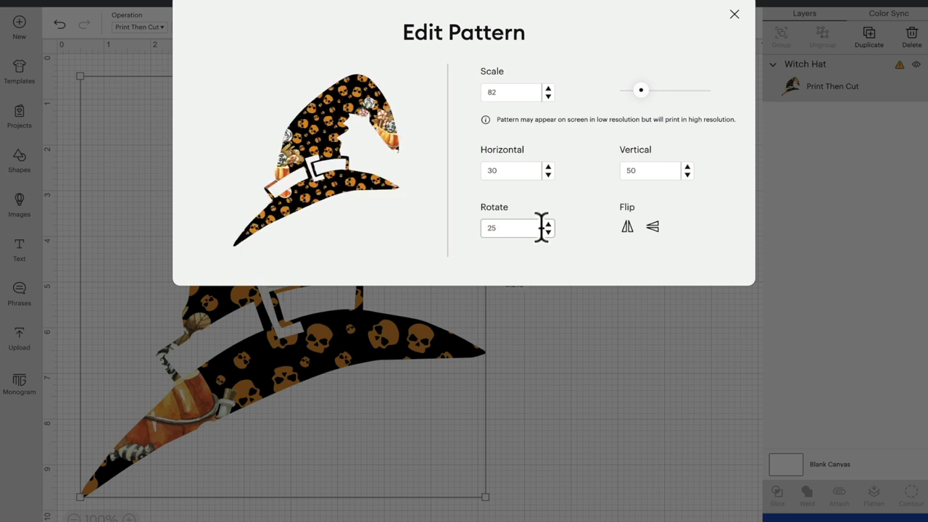
click(627, 227)
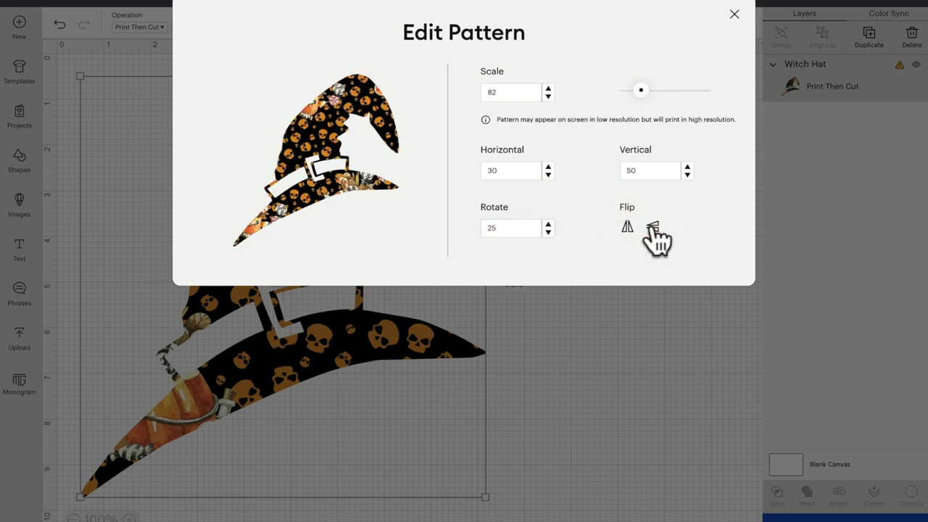
click(654, 227)
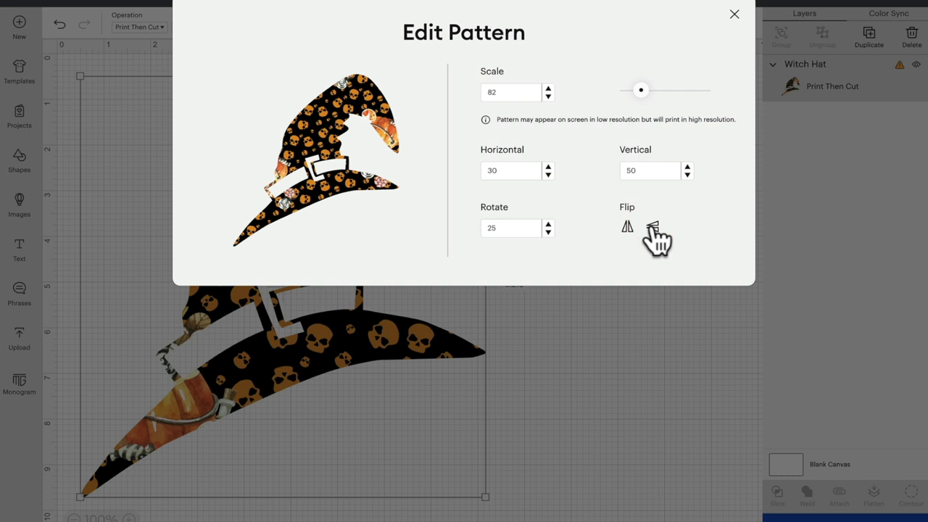
click(735, 14)
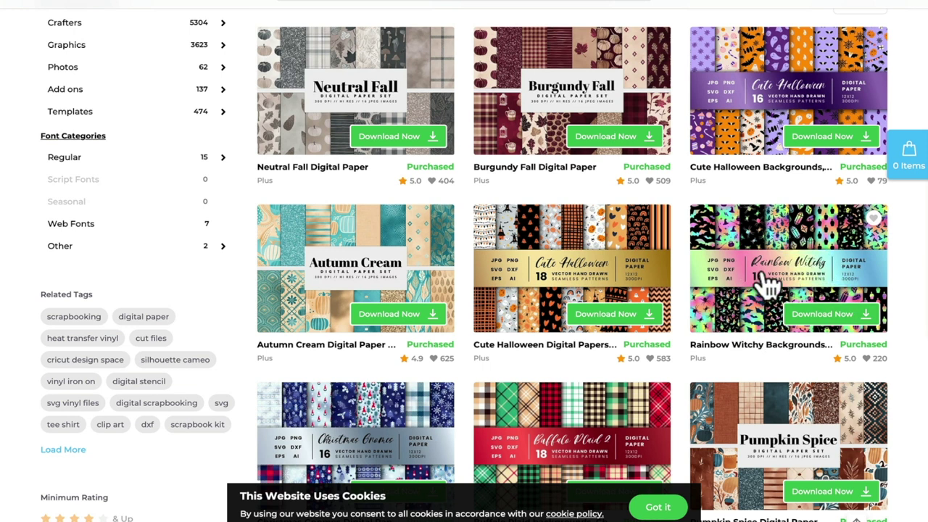
Download the purchased Rainbow Witchy Backgrounds digital paper set.
click(845, 317)
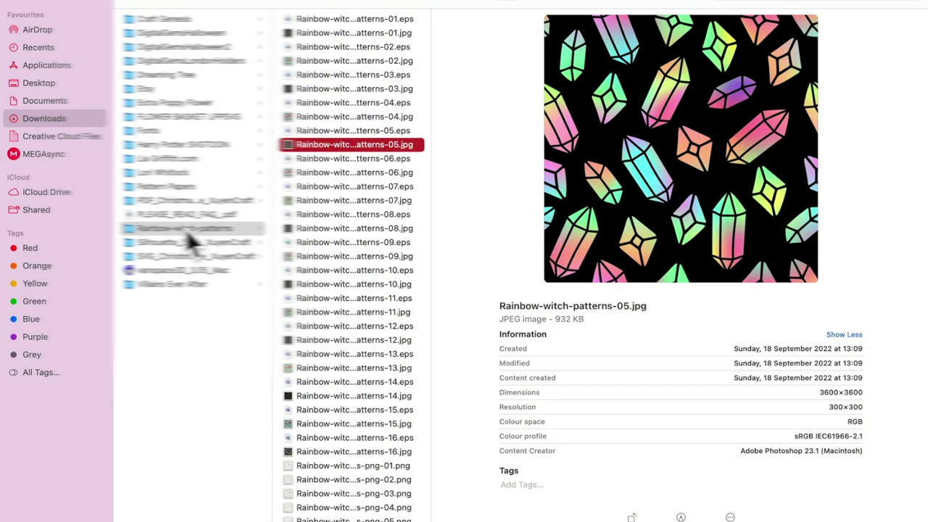
Preview Rainbow-witch-patterns images 09, 11, 13 (spider), 15 (bat) and 16 in Finder.
click(319, 256)
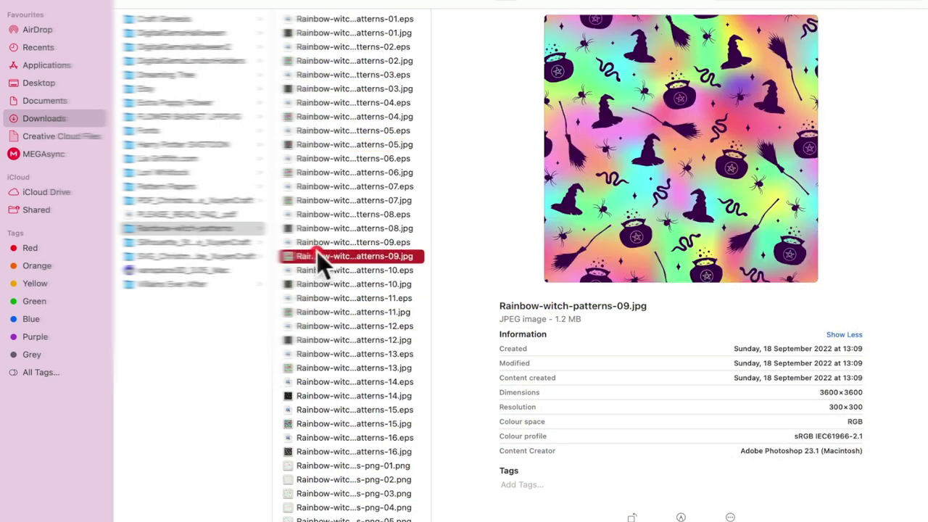
click(342, 312)
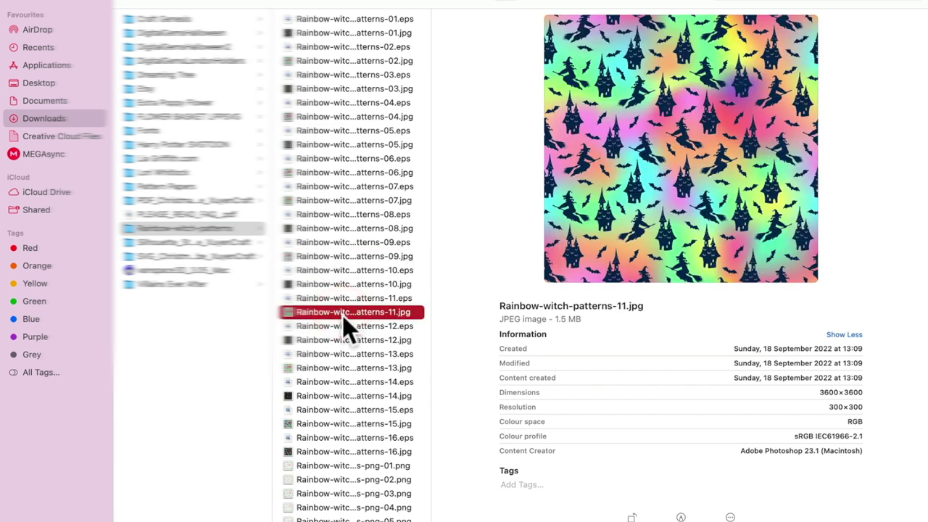
click(340, 368)
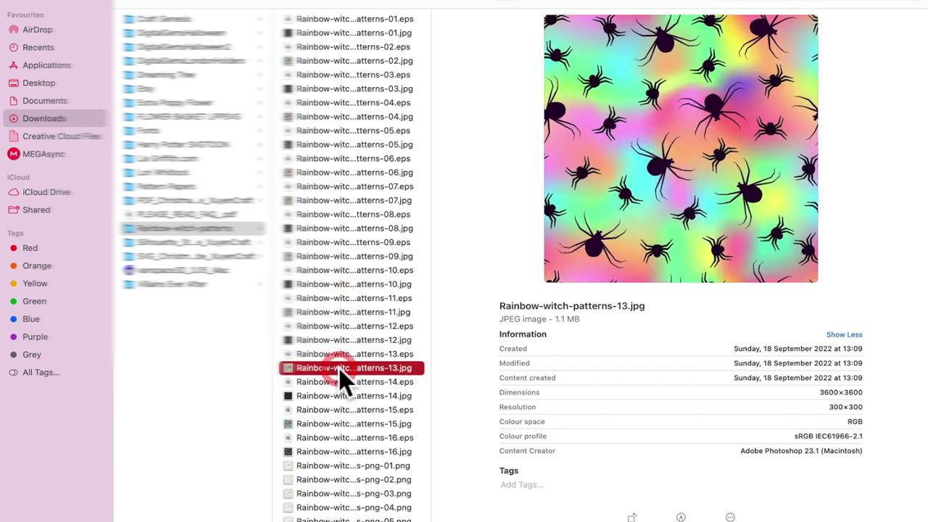
click(337, 424)
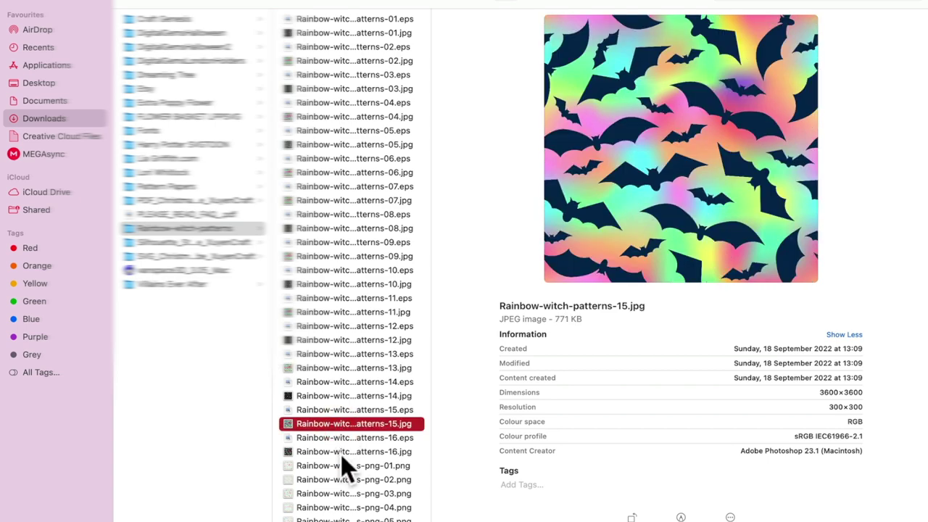
click(341, 452)
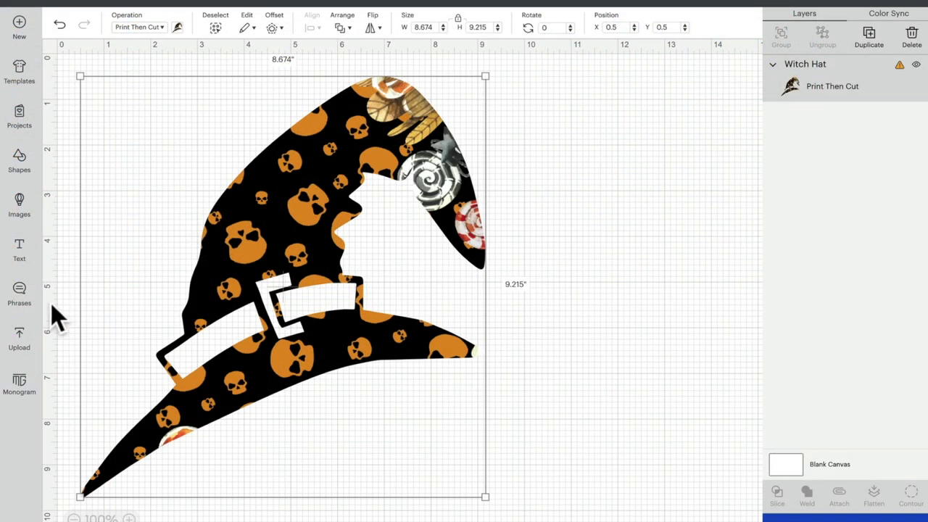
Start a new Pattern fill upload and browse for the image file.
click(19, 342)
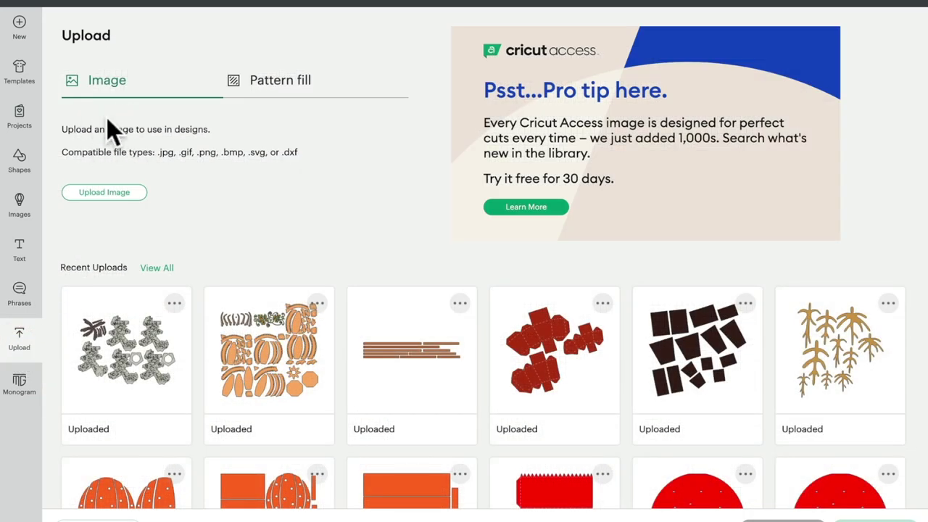
click(285, 85)
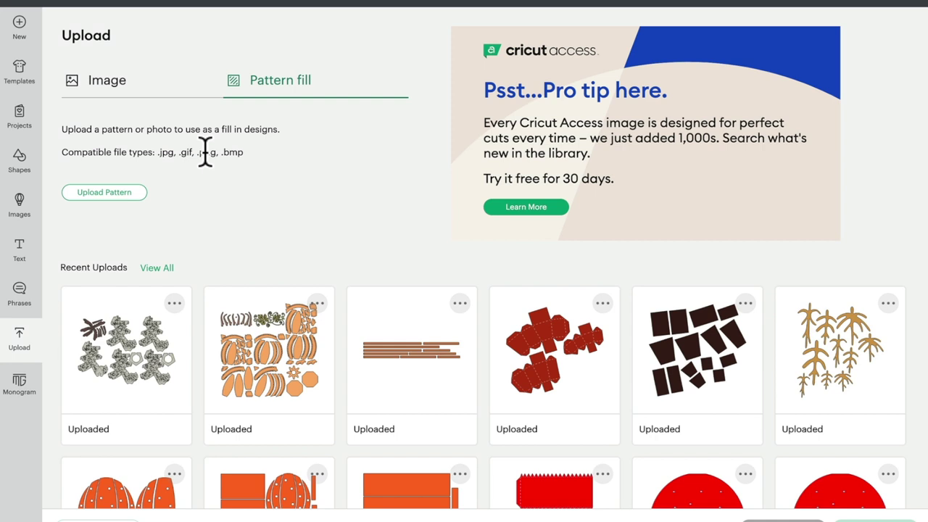
click(109, 194)
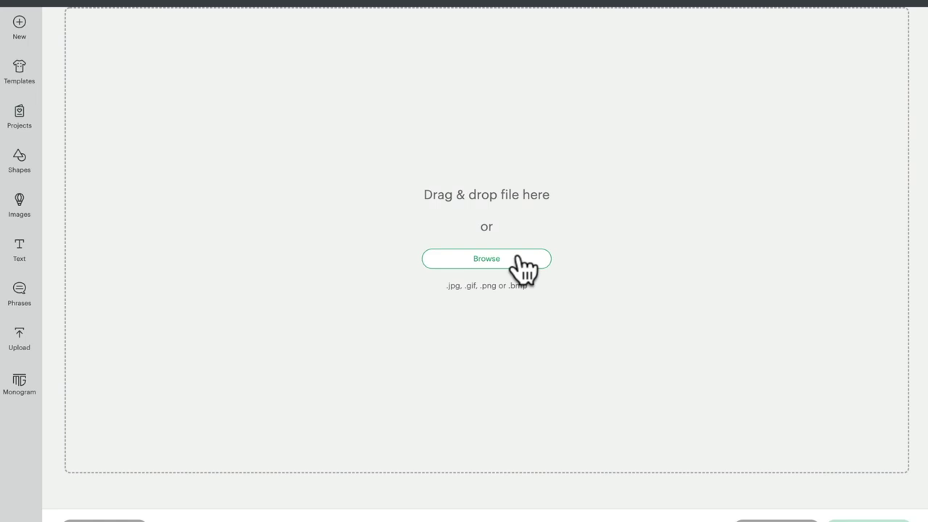
click(518, 261)
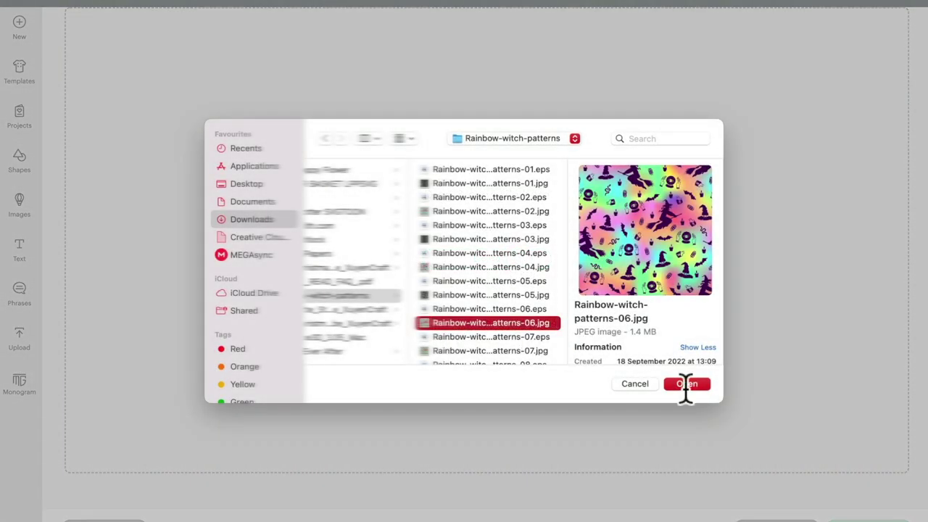
Upload Rainbow-witch-patterns-06.jpg, tag it with the rainbow colour, and save it.
click(686, 384)
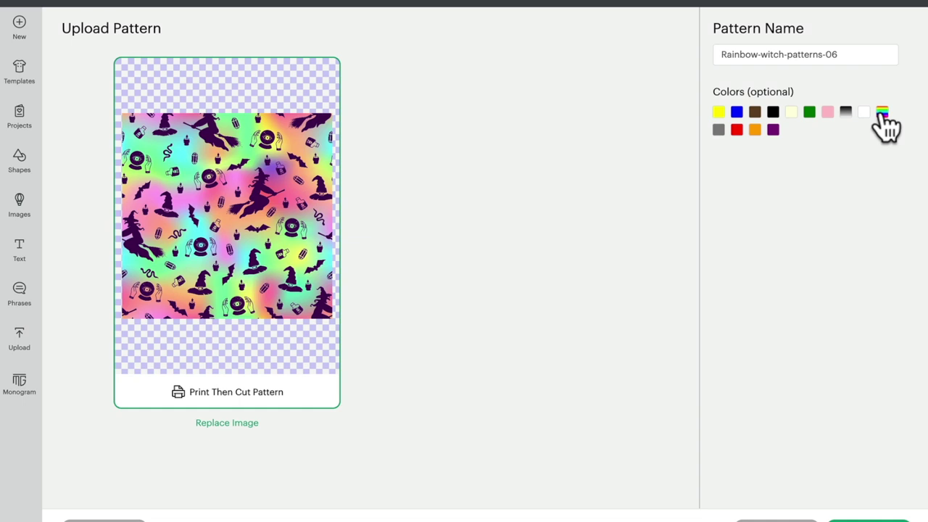
click(881, 113)
click(231, 293)
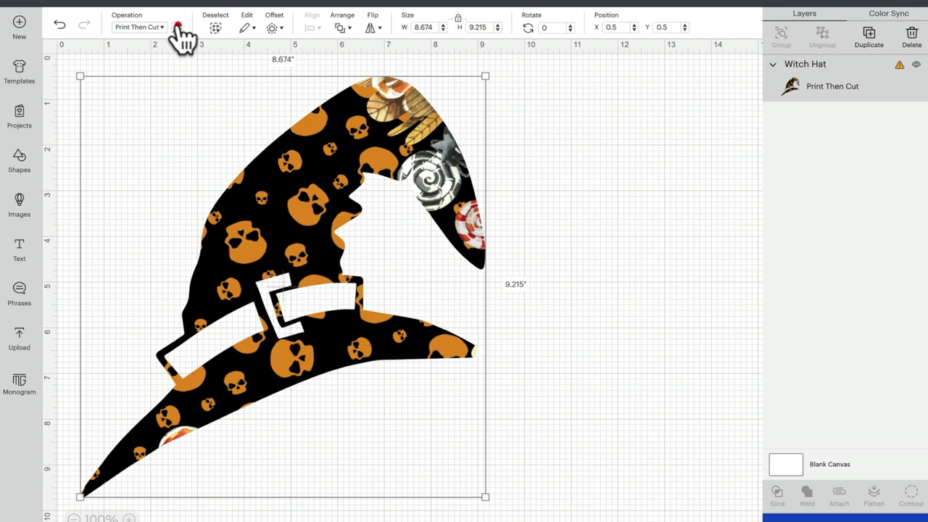
Apply the uploaded rainbow witch pattern to the hat, found via rainbow filter, at scale 65.
click(177, 29)
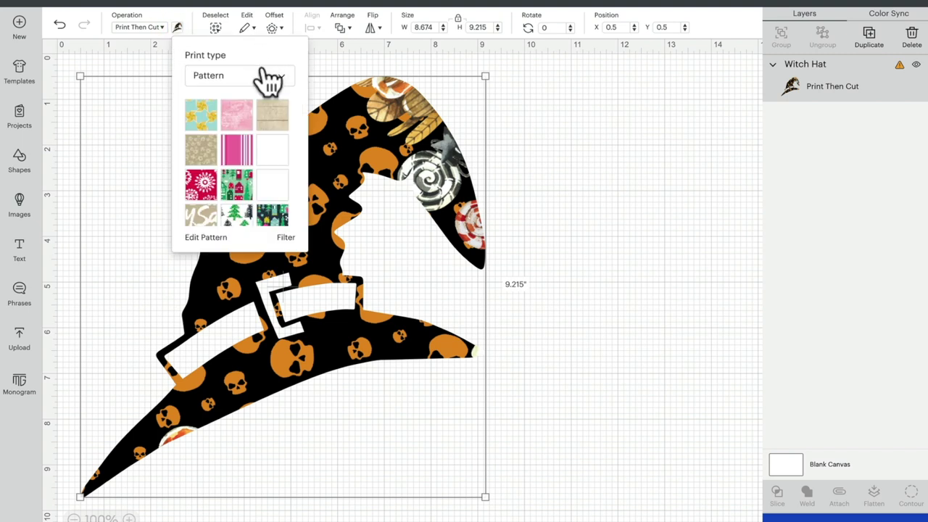
click(285, 238)
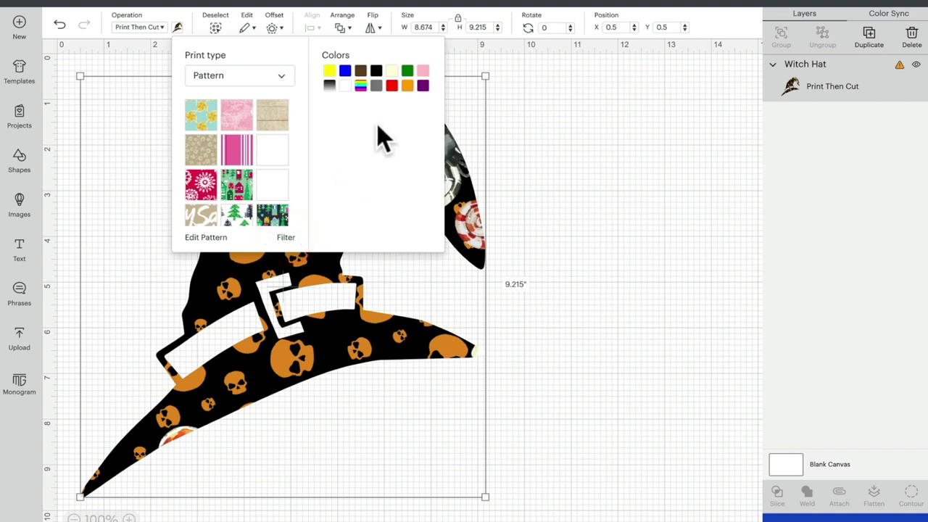
click(360, 86)
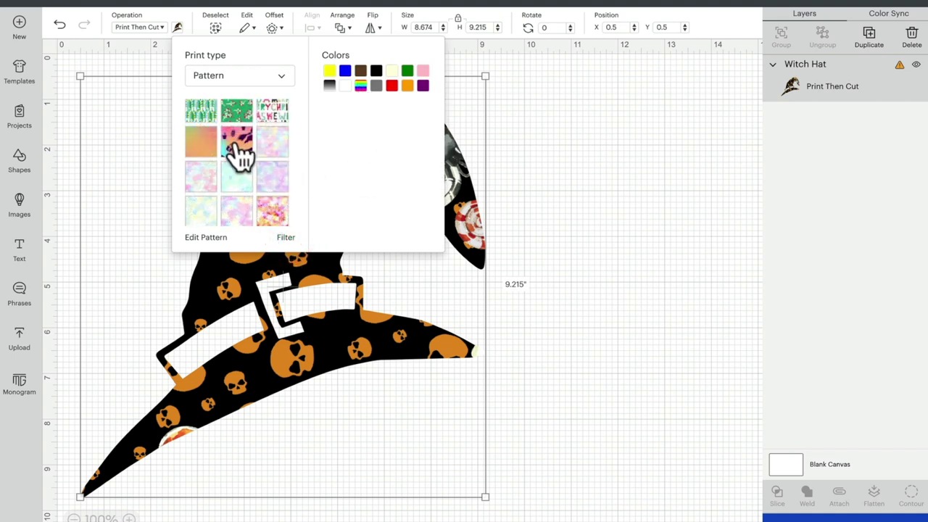
click(239, 150)
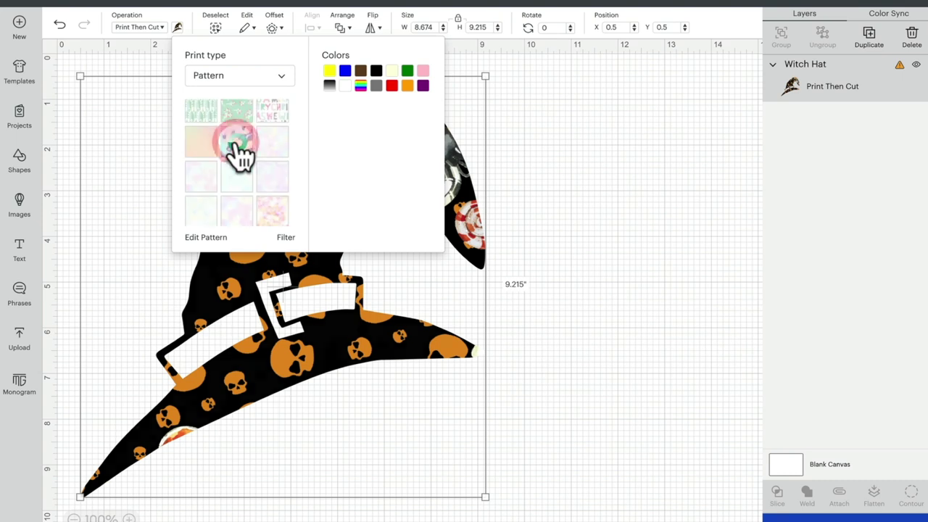
click(216, 238)
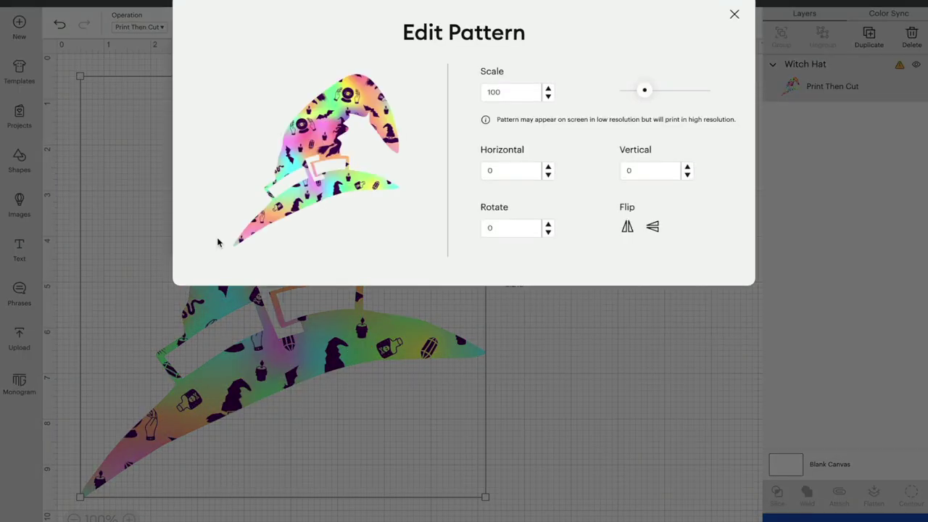
drag(645, 90, 637, 91)
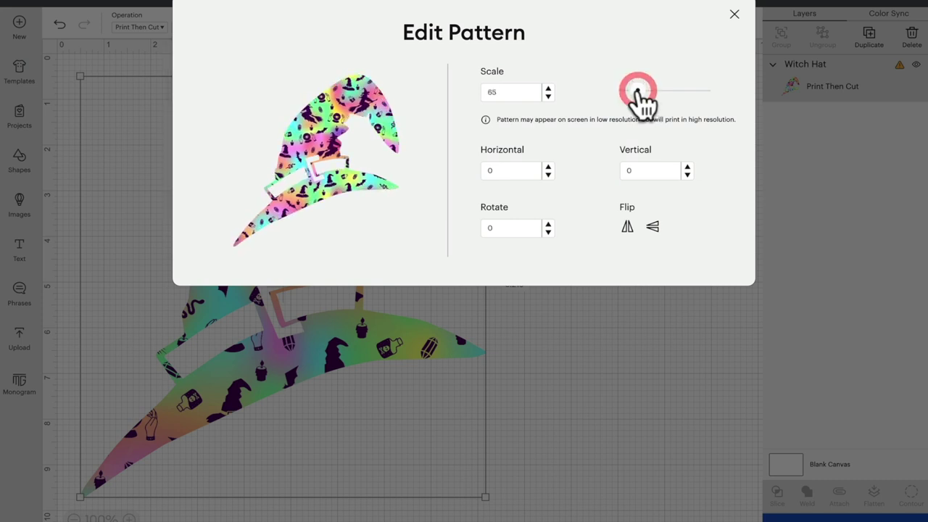
click(567, 333)
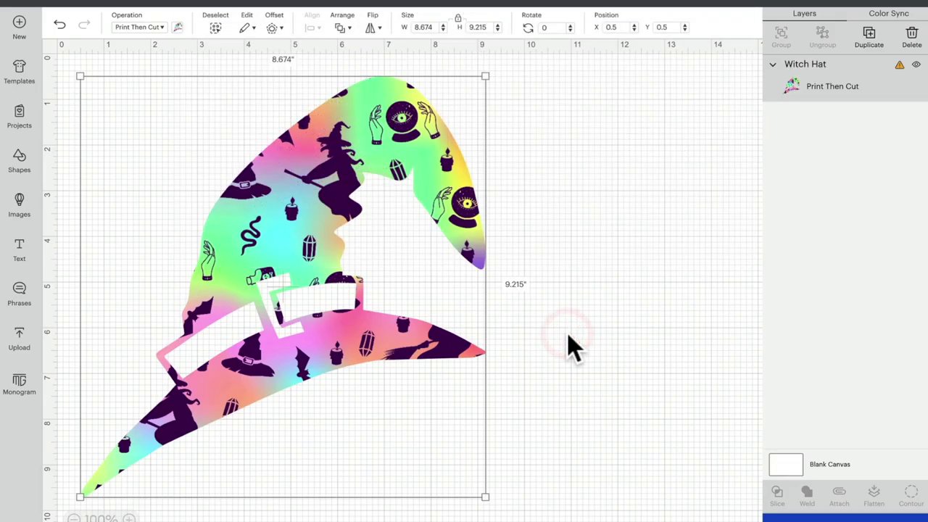